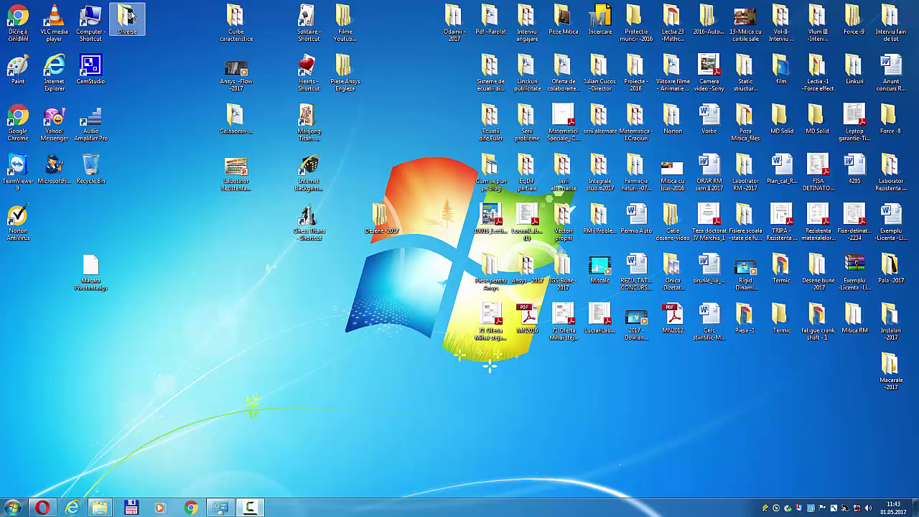
# - Launch ANSYS Workbench from the desktop's Diverse folder and dismiss the Getting Started message
pyautogui.doubleClick(128, 16)
pyautogui.click(562, 211)
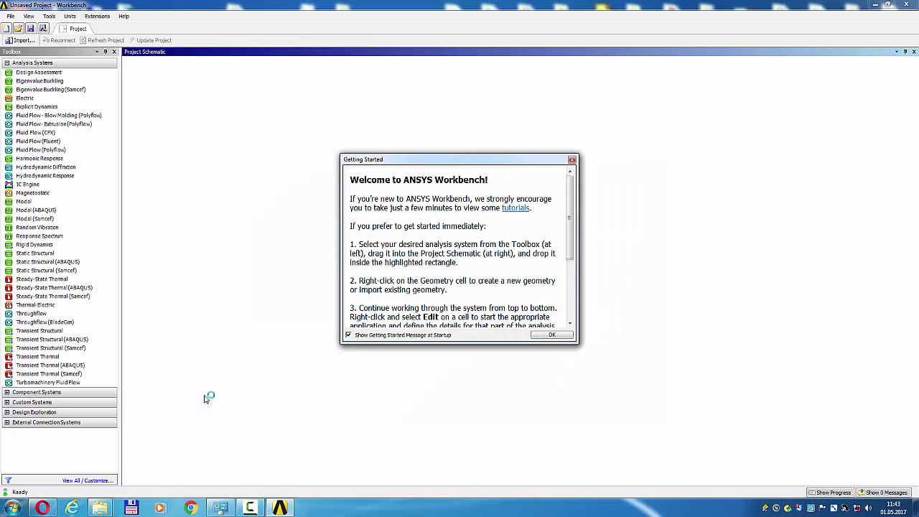
pyautogui.click(570, 160)
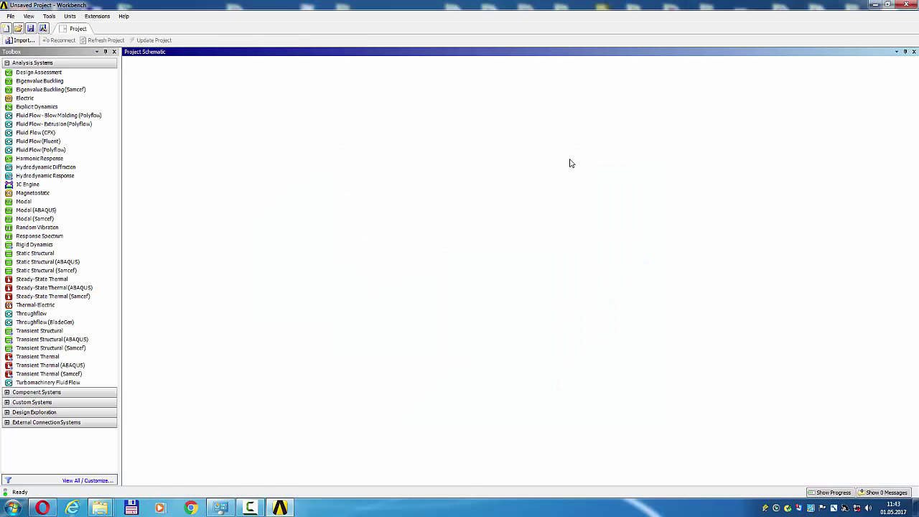
# - Add a Static Structural system to the project schematic and import Macara Pivotanta.igs as its geometry
pyautogui.click(51, 257)
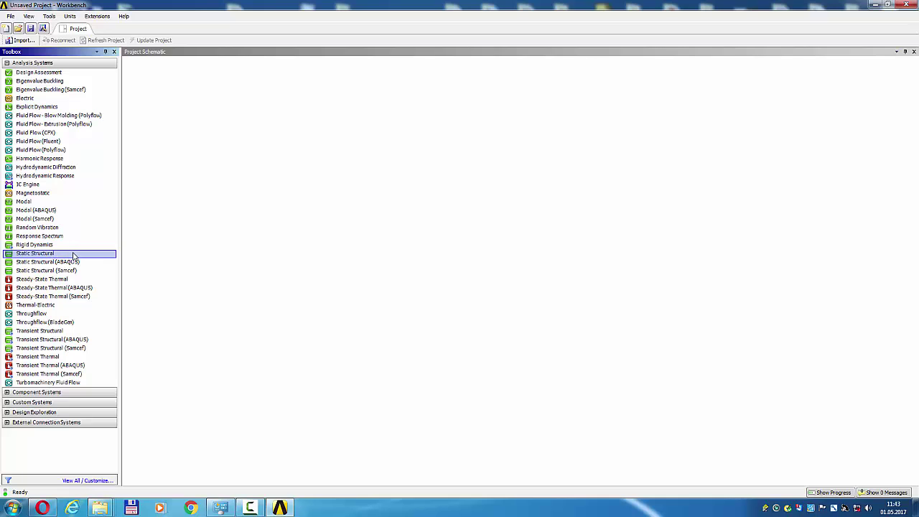
pyautogui.moveTo(73, 255); pyautogui.dragTo(242, 155)
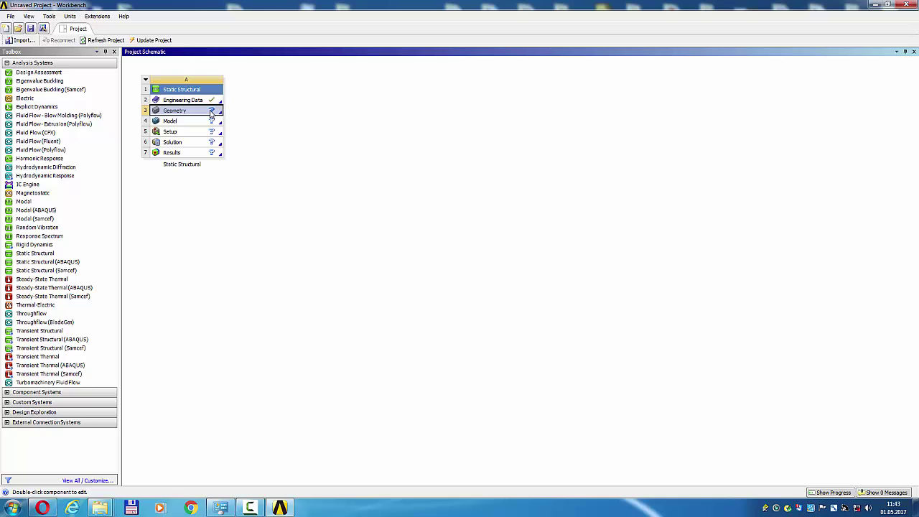
pyautogui.rightClick(211, 113)
pyautogui.moveTo(288, 137)
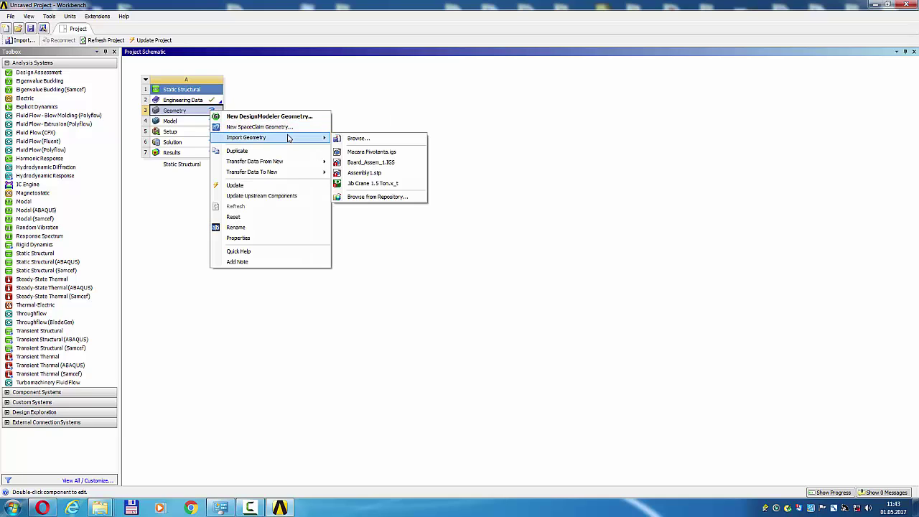
pyautogui.click(372, 152)
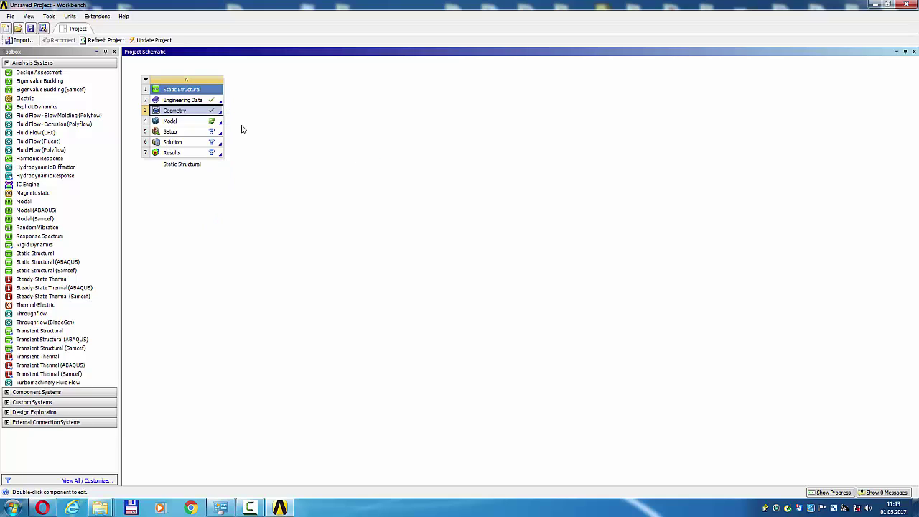
# - Open the system's model in Mechanical and generate the mesh with default settings
pyautogui.doubleClick(183, 122)
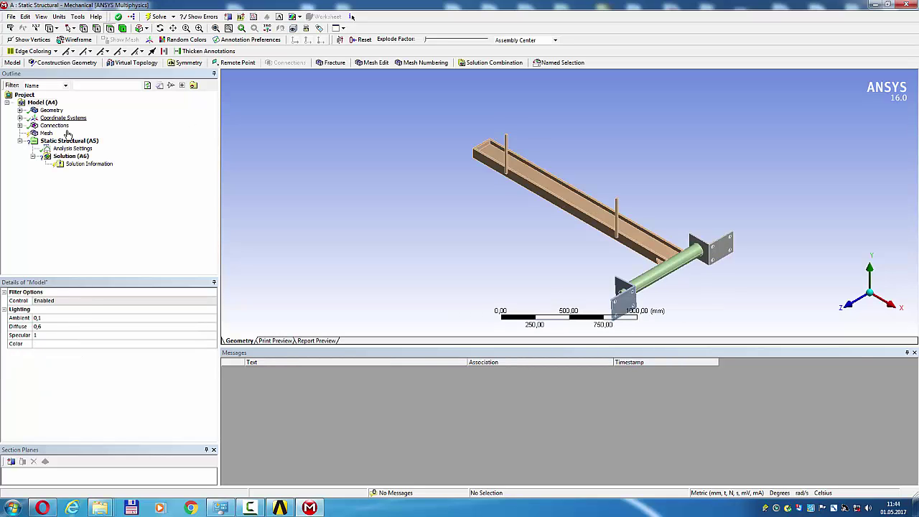
pyautogui.click(46, 134)
pyautogui.rightClick(47, 135)
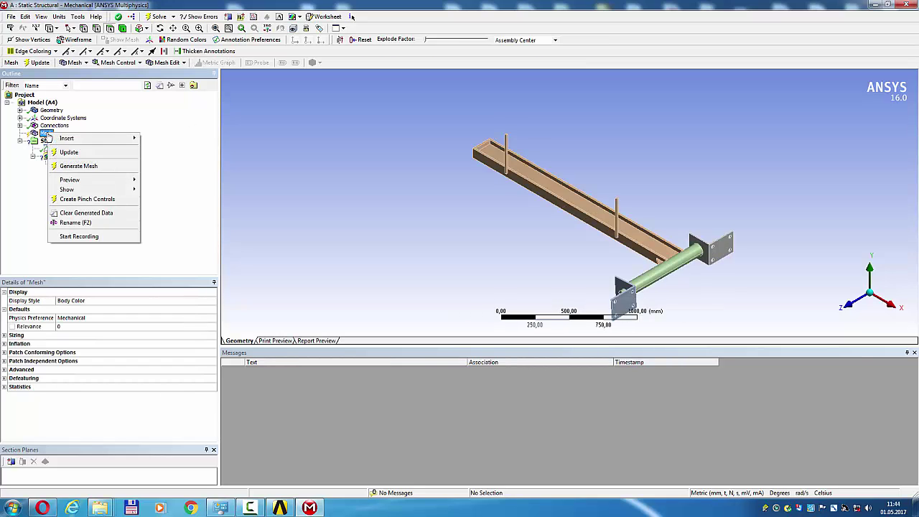
pyautogui.click(96, 165)
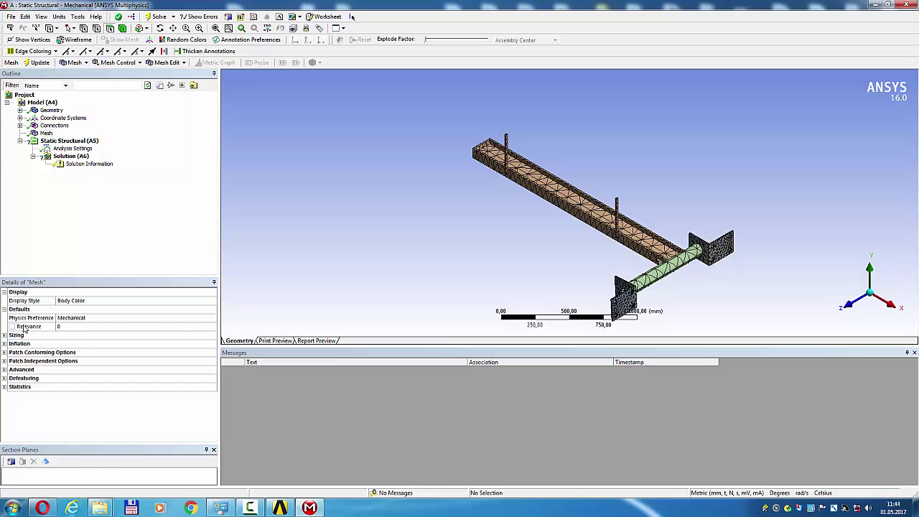
# - Set the mesh sizing's Relevance Center to Fine and update the mesh
pyautogui.click(4, 336)
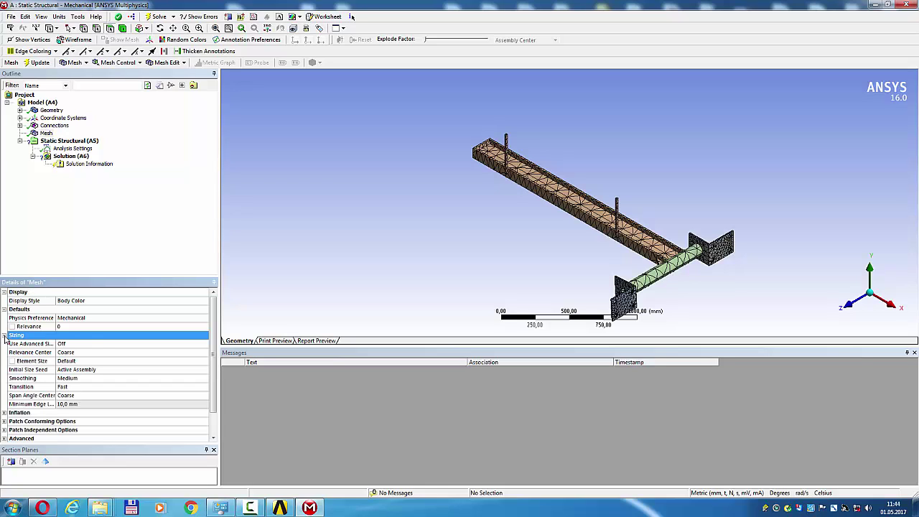
pyautogui.click(99, 353)
pyautogui.click(206, 353)
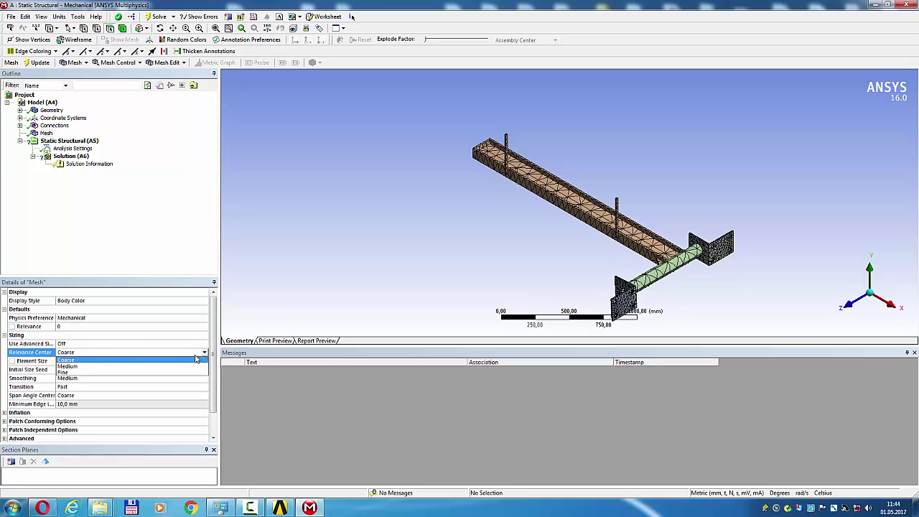
pyautogui.click(156, 376)
pyautogui.click(43, 62)
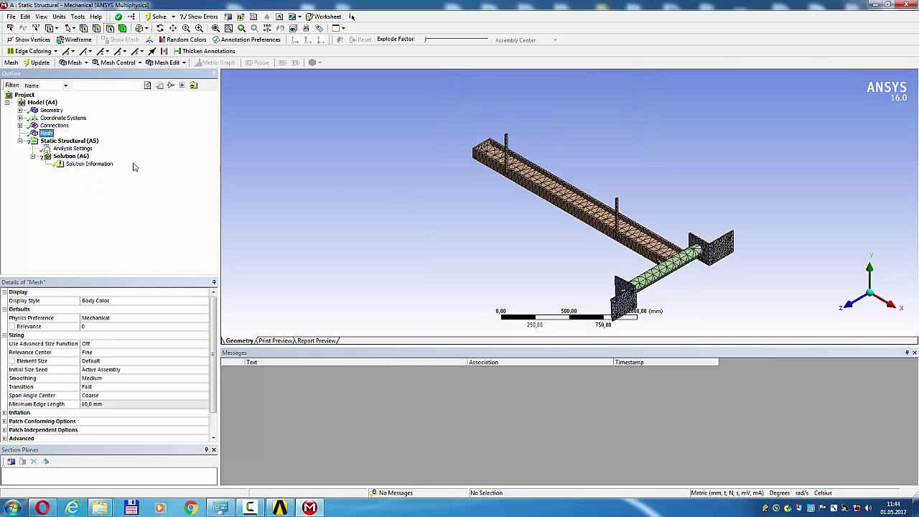
# - Apply a Fixed Support to the outer faces of the two mounting plates at the ends of the green column
pyautogui.click(72, 141)
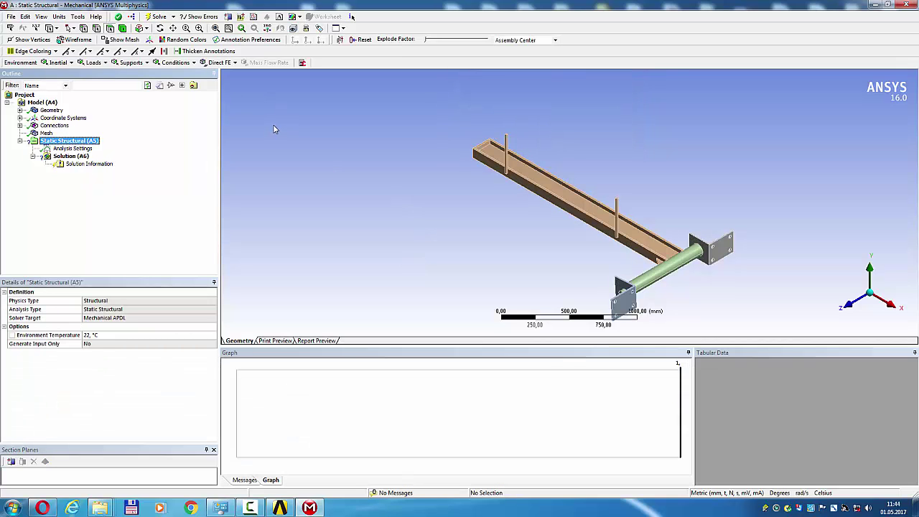
pyautogui.click(623, 304)
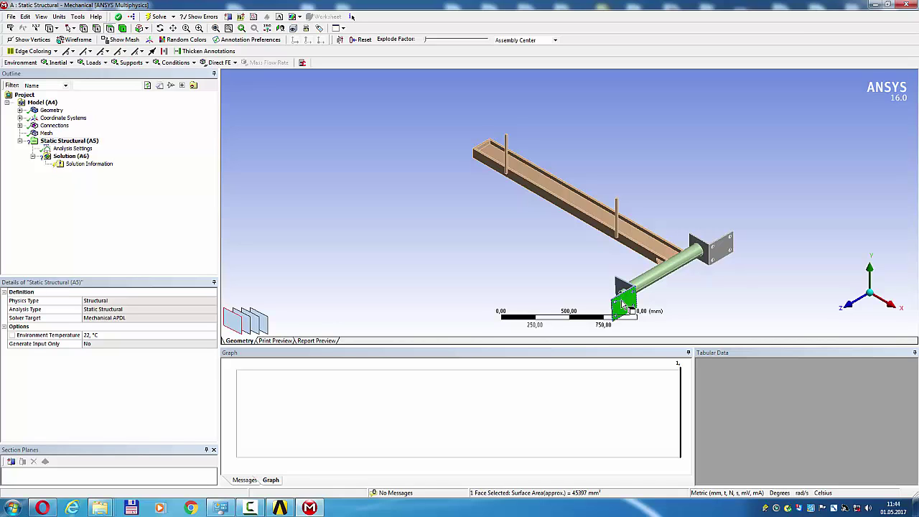
pyautogui.keyDown('ctrl'); pyautogui.click(732, 260); pyautogui.keyUp('ctrl')
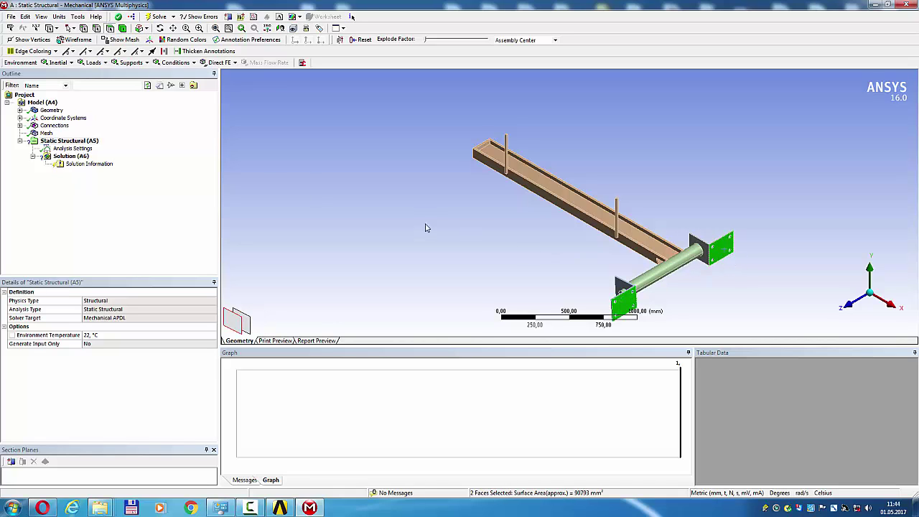
pyautogui.click(131, 62)
pyautogui.click(137, 72)
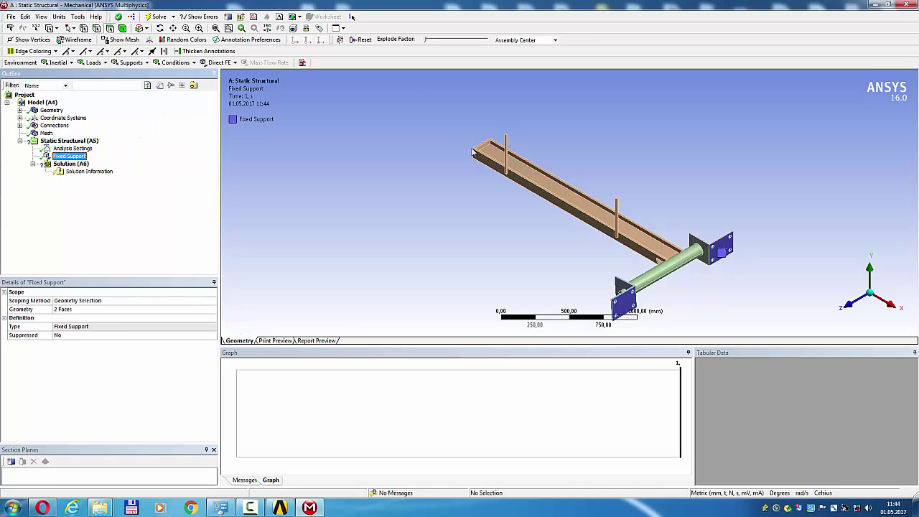
# - Add a Force load on the end face at the free end of the crane's long beam
pyautogui.click(160, 28)
pyautogui.moveTo(487, 133); pyautogui.dragTo(628, 138)
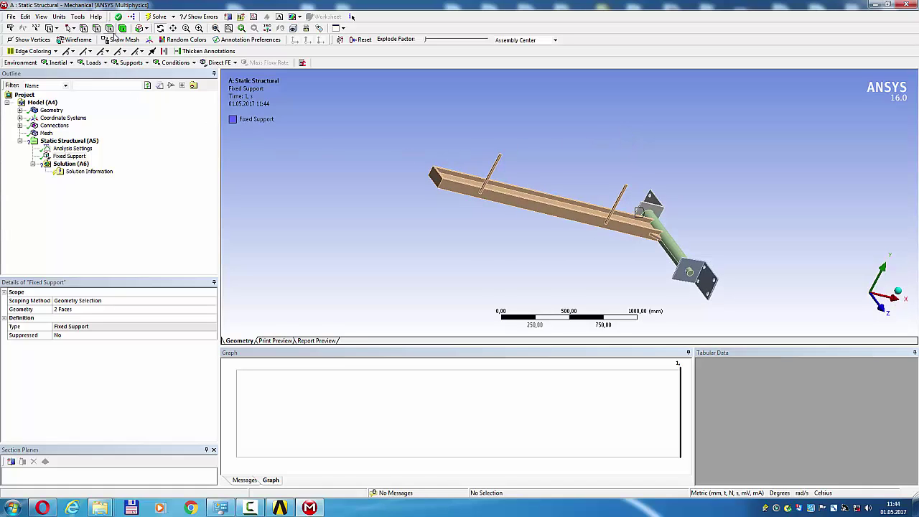
pyautogui.click(110, 28)
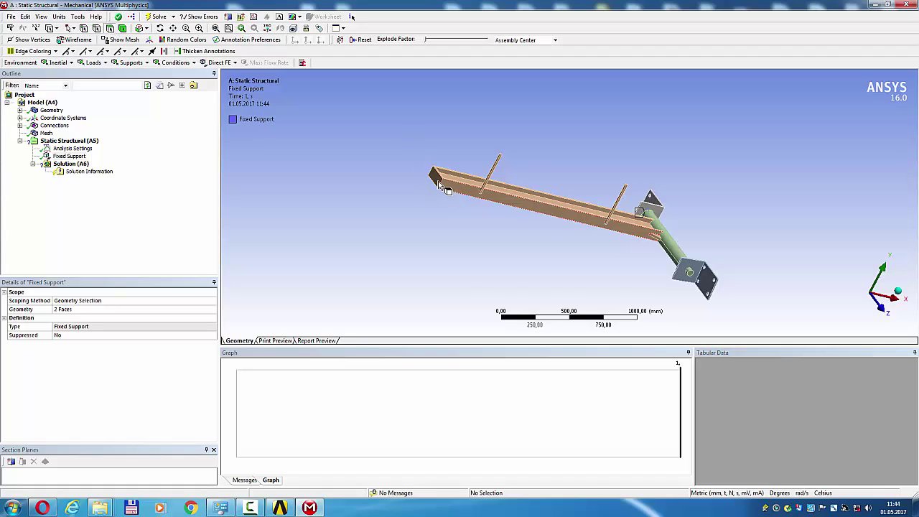
pyautogui.click(439, 183)
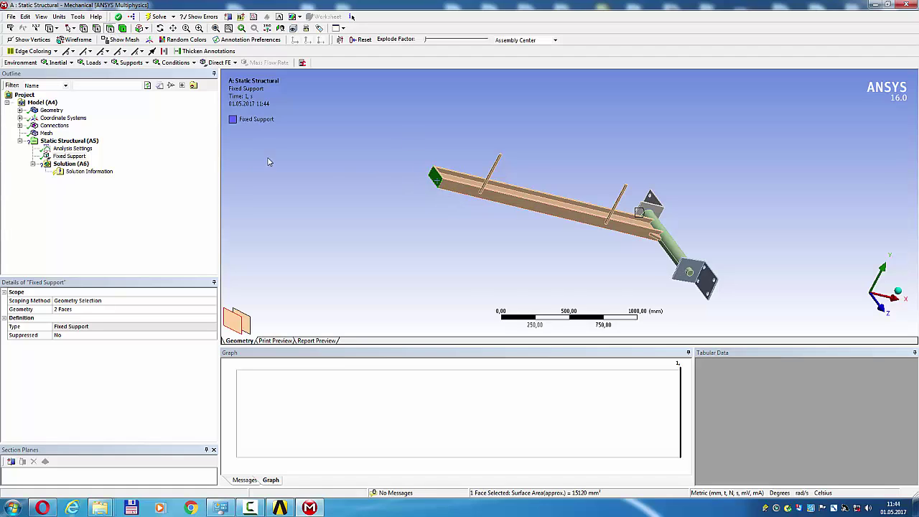
pyautogui.click(93, 63)
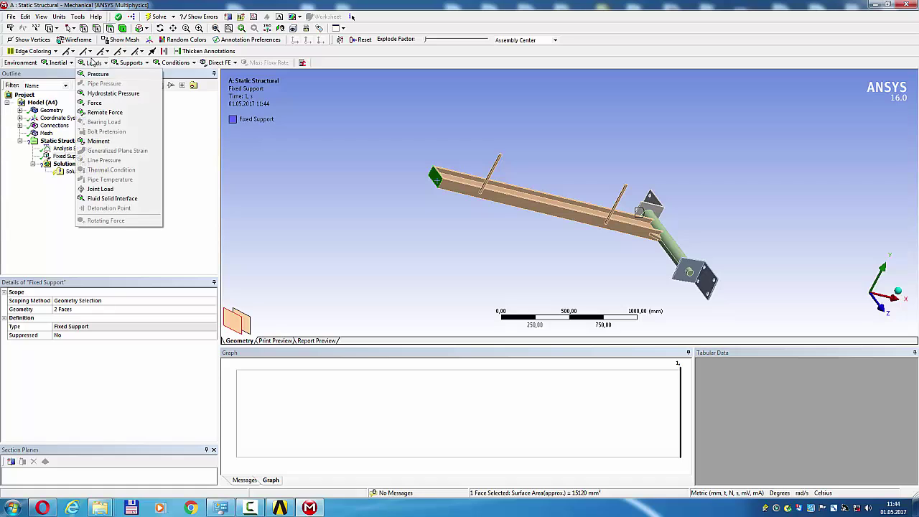
pyautogui.click(94, 102)
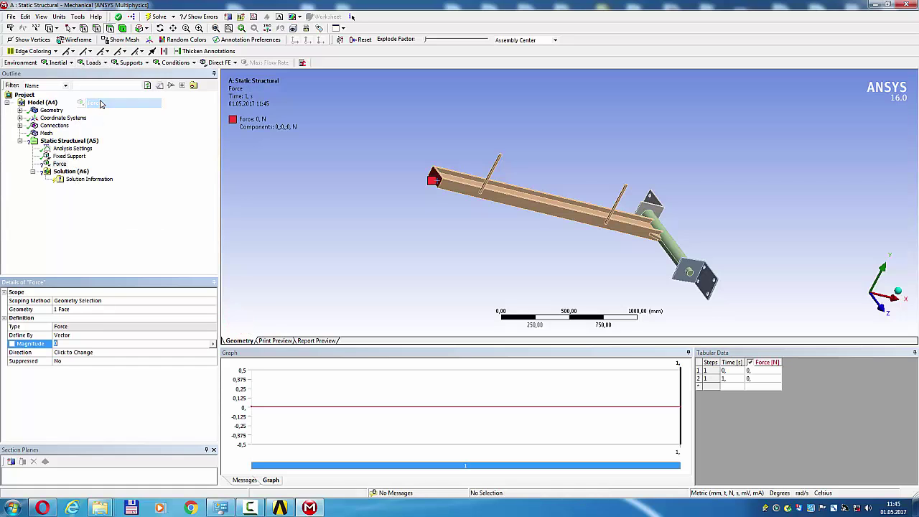
# - Define the force by components and set its Y component to 5000 N
pyautogui.click(99, 335)
pyautogui.click(212, 335)
pyautogui.click(195, 344)
pyautogui.click(185, 360)
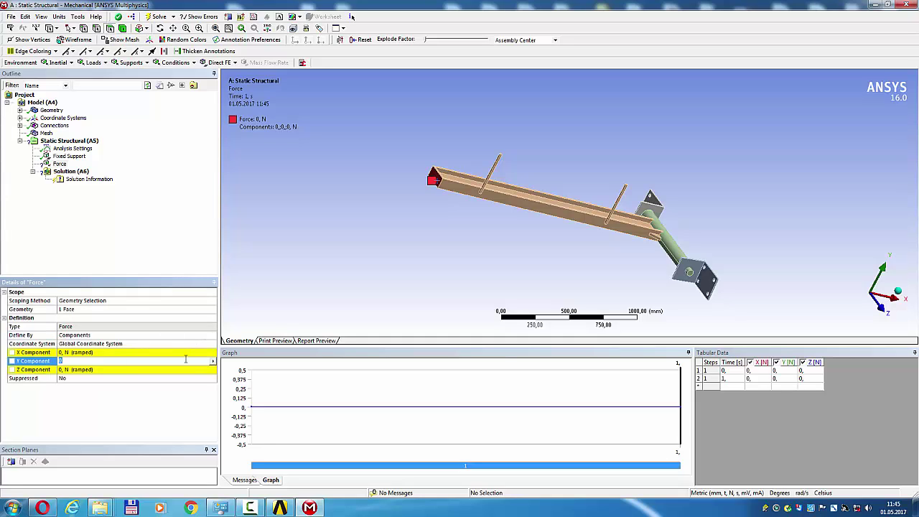
pyautogui.write('5000')
pyautogui.press('Return')
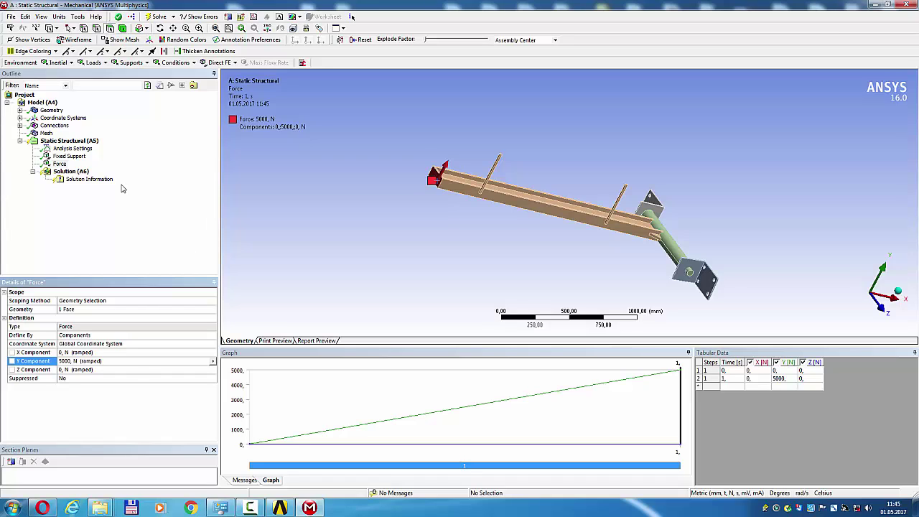
# - Add Total Deformation and Directional Deformation results to the solution
pyautogui.click(69, 172)
pyautogui.click(52, 62)
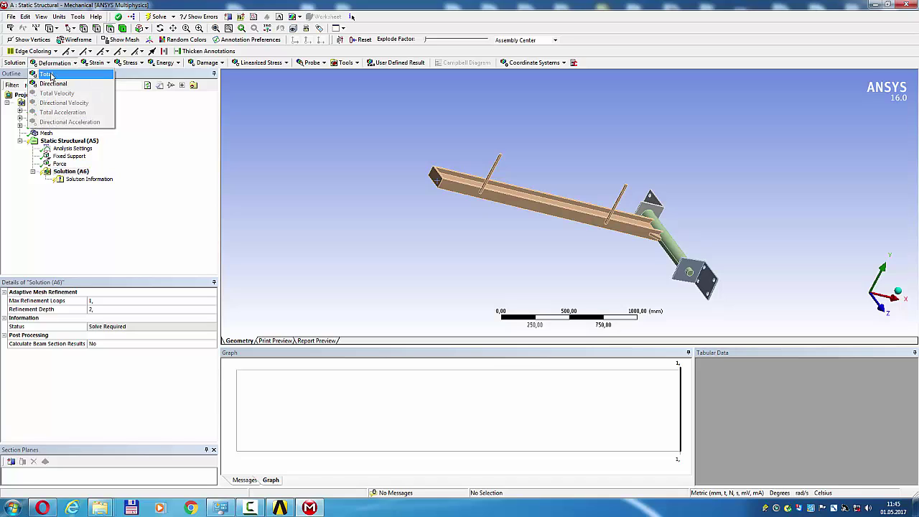
pyautogui.click(47, 74)
pyautogui.click(51, 62)
pyautogui.click(70, 83)
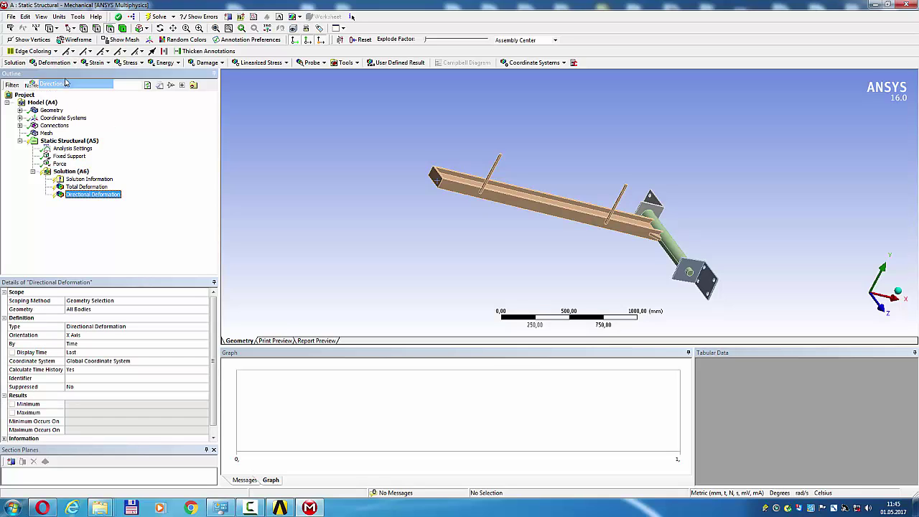
# - Add Equivalent Elastic Strain and Equivalent (von-Mises) Stress results to the solution
pyautogui.click(94, 62)
pyautogui.click(108, 74)
pyautogui.click(127, 63)
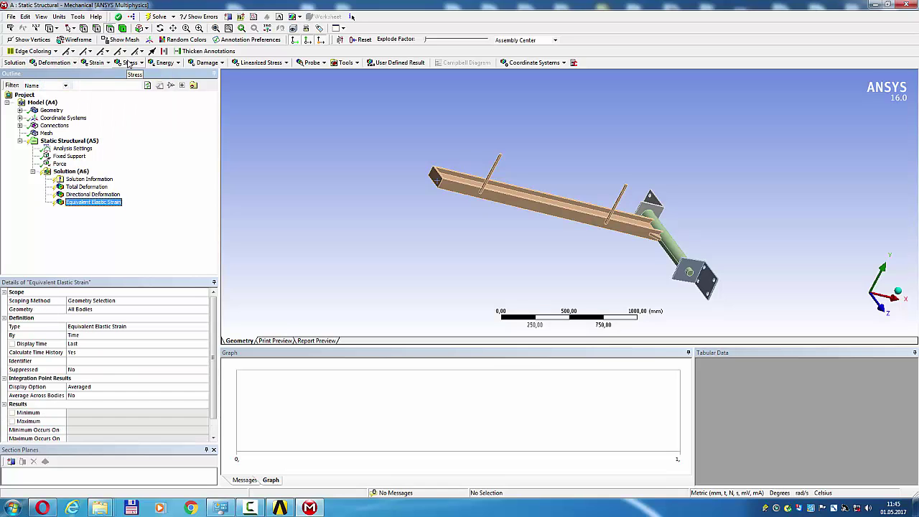
pyautogui.click(136, 75)
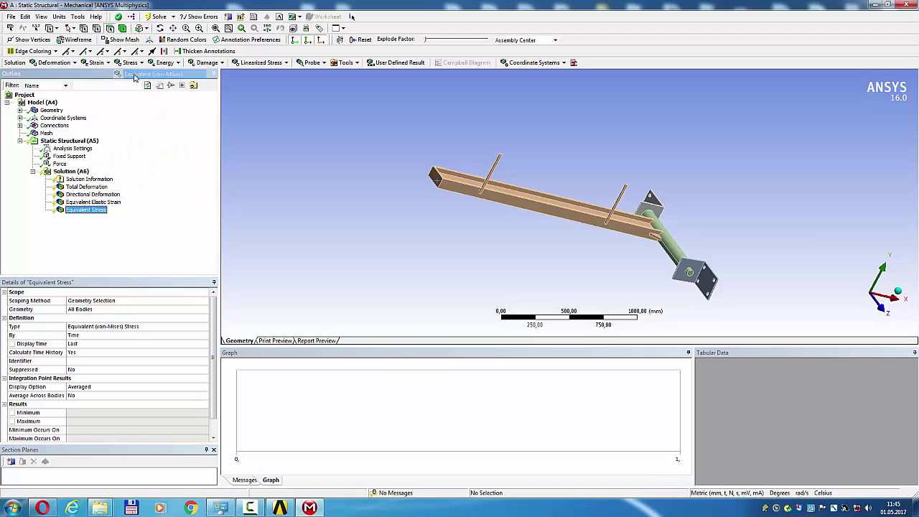
pyautogui.click(76, 172)
pyautogui.rightClick(77, 174)
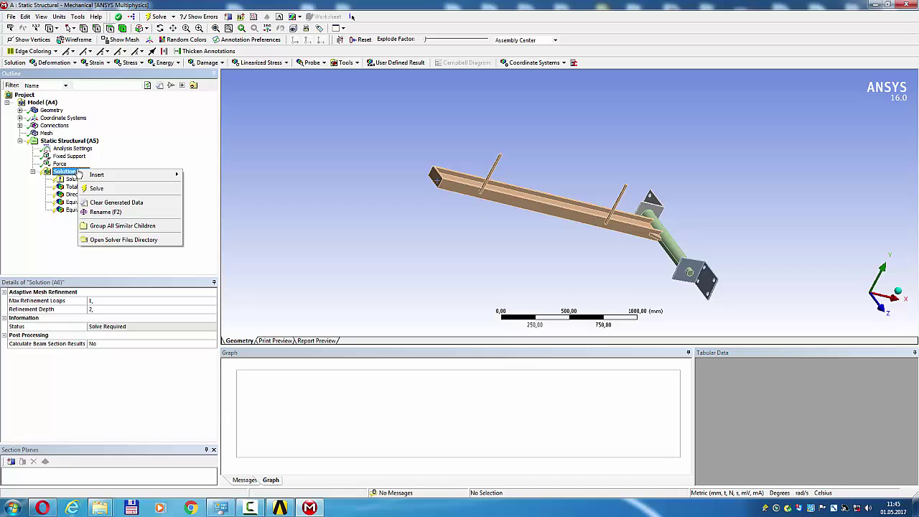
pyautogui.moveTo(97, 178)
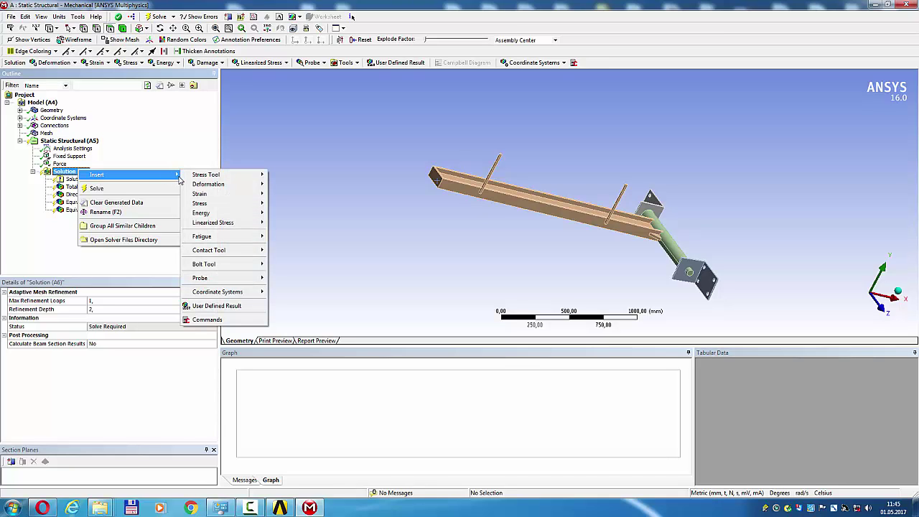
pyautogui.moveTo(251, 251)
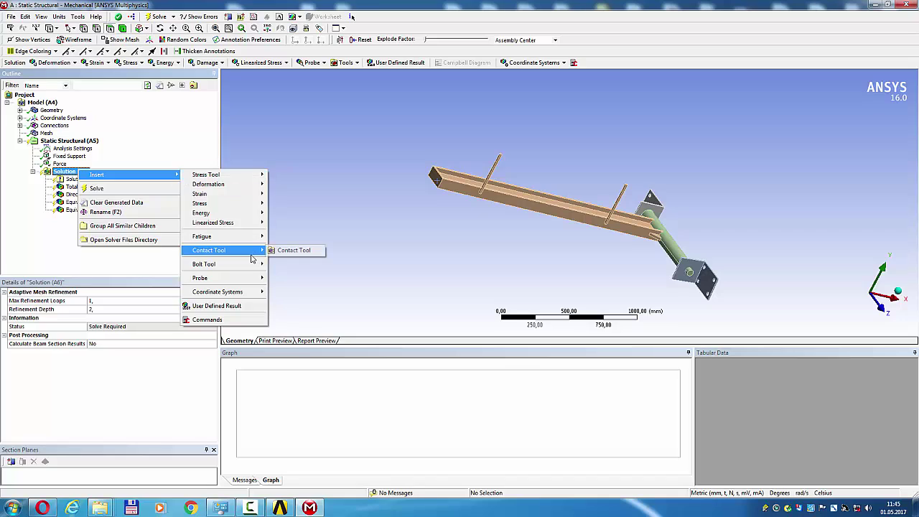
pyautogui.click(333, 198)
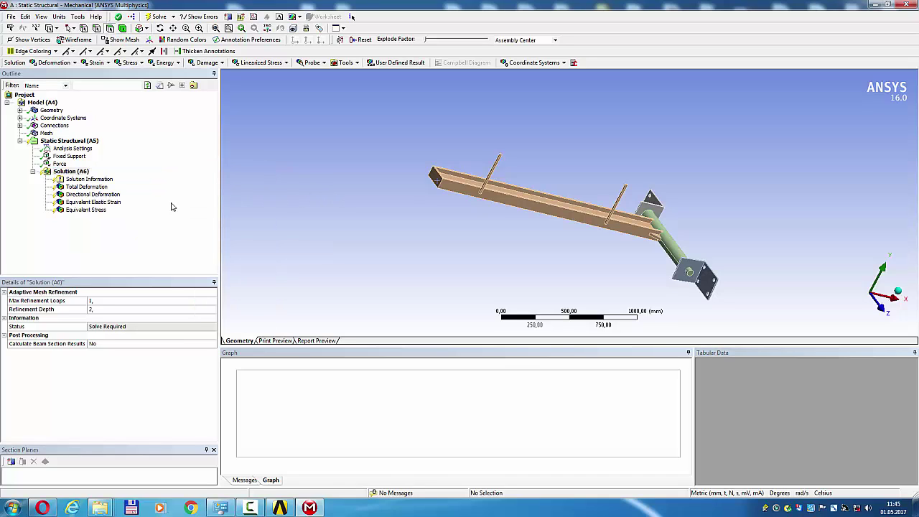
# - Insert a Fatigue Tool into the solution
pyautogui.rightClick(86, 171)
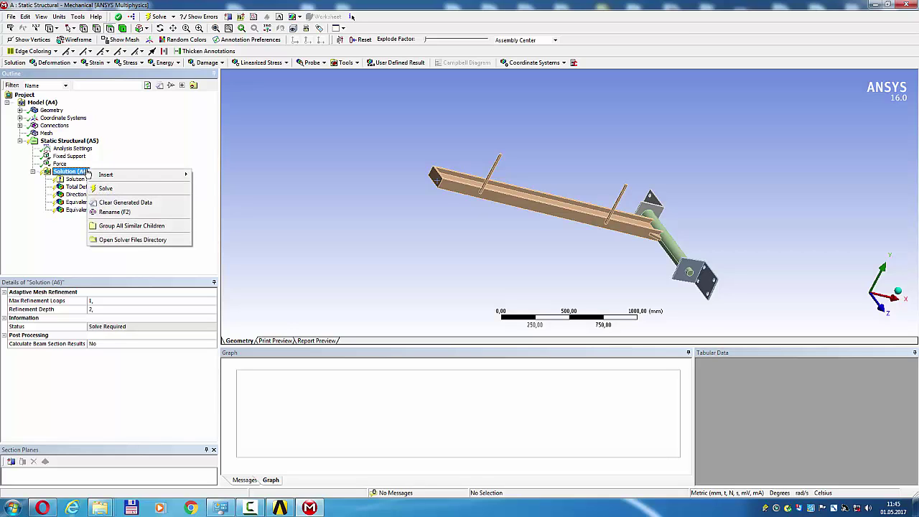
pyautogui.moveTo(101, 176)
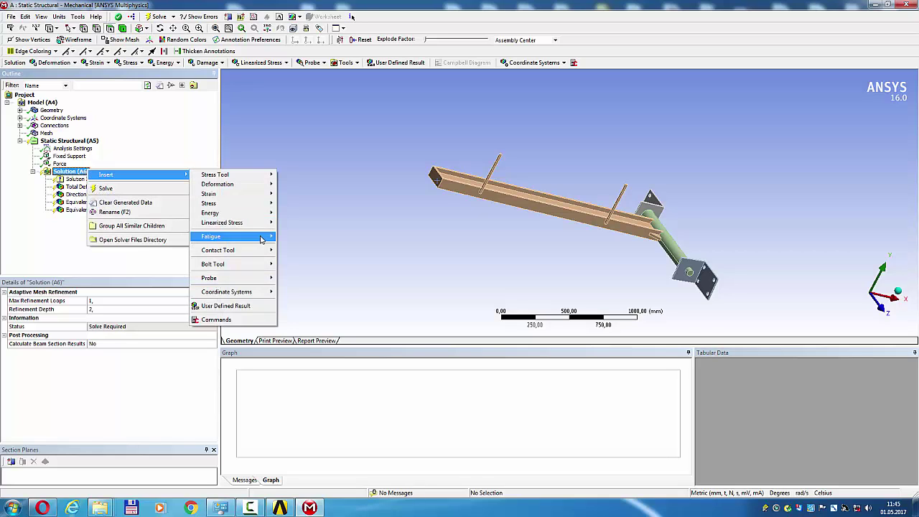
pyautogui.moveTo(261, 237)
pyautogui.click(300, 236)
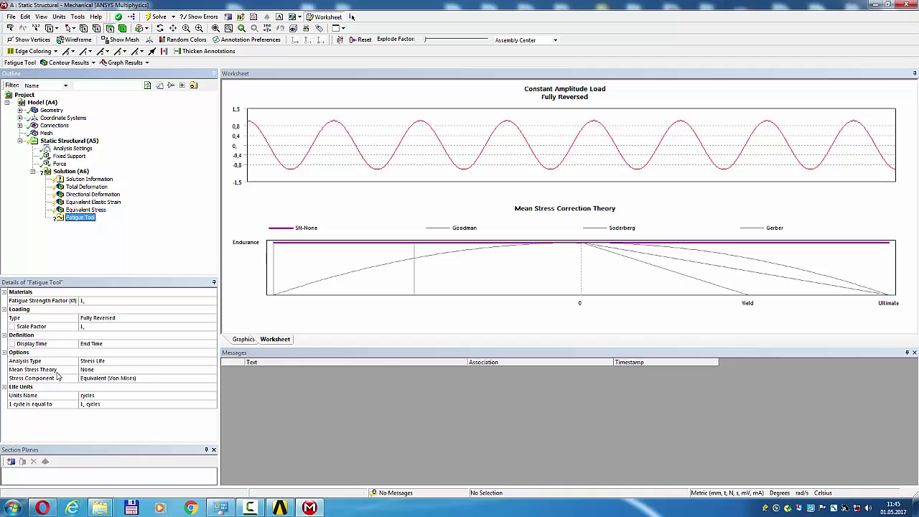
# - Set the Fatigue Tool's mean stress theory to Gerber
pyautogui.click(89, 370)
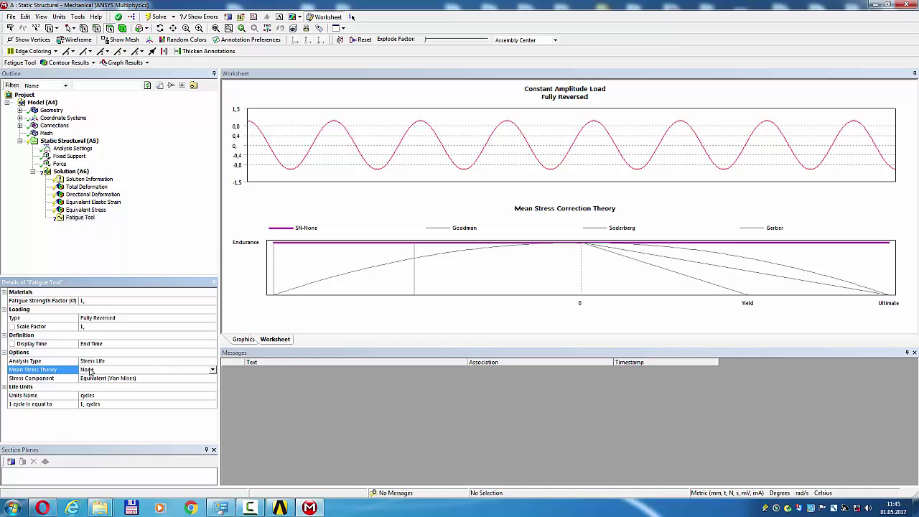
pyautogui.click(213, 369)
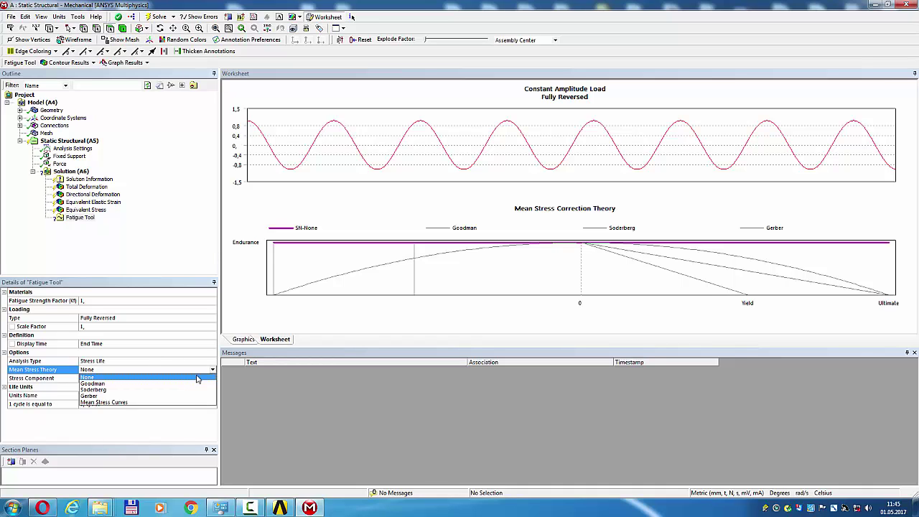
pyautogui.click(147, 396)
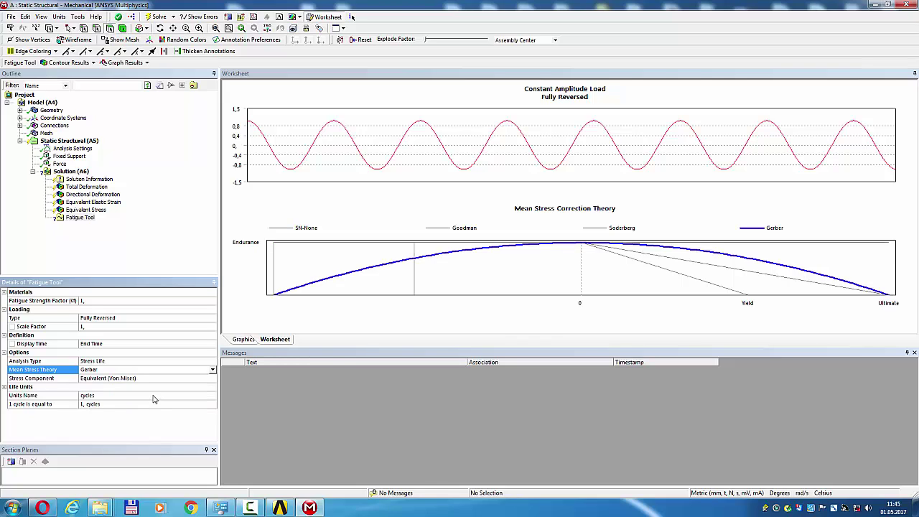
# - Set the Fatigue Tool's life units so that 1 cycle is equal to 2000000 cycles
pyautogui.click(105, 403)
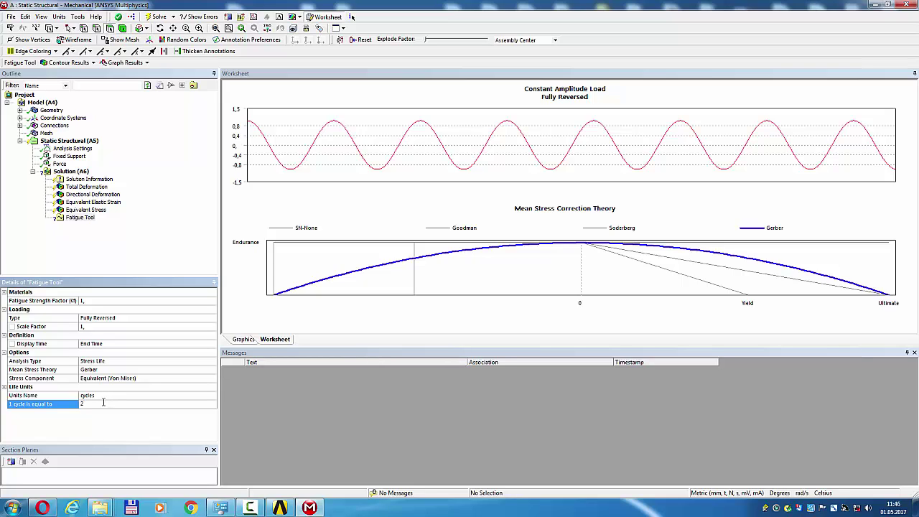
pyautogui.write('2000000')
pyautogui.press('Return')
pyautogui.click(106, 405)
pyautogui.click(107, 412)
pyautogui.click(110, 404)
pyautogui.write('200')
pyautogui.press('Return')
pyautogui.click(162, 242)
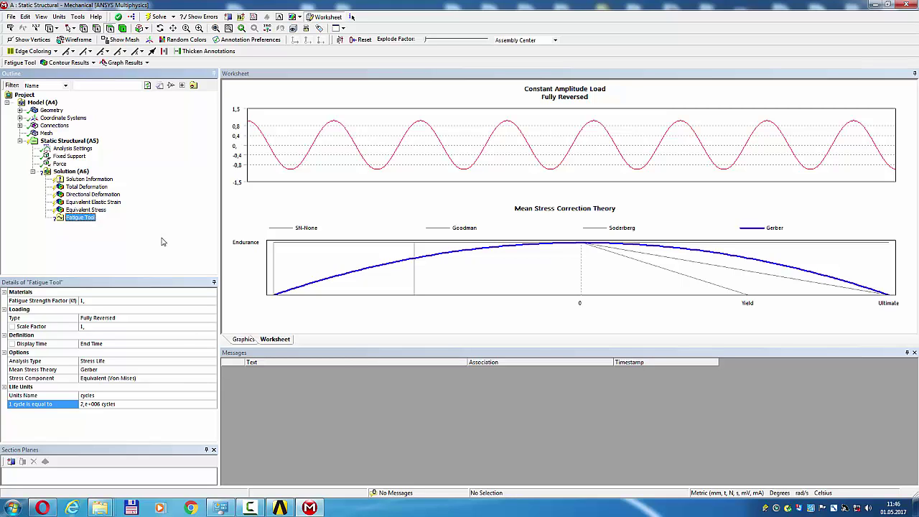
# - Change the Fatigue Tool's loading type to Ratio
pyautogui.click(100, 321)
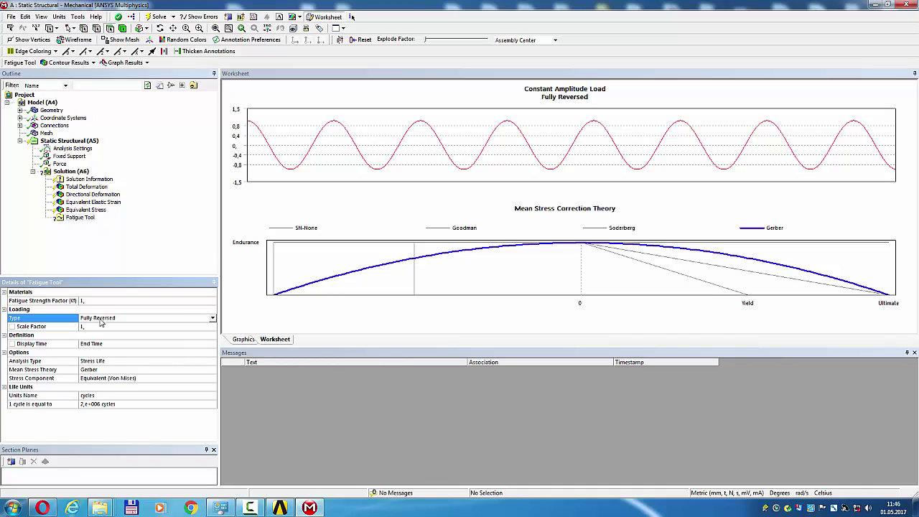
pyautogui.click(213, 321)
pyautogui.click(156, 339)
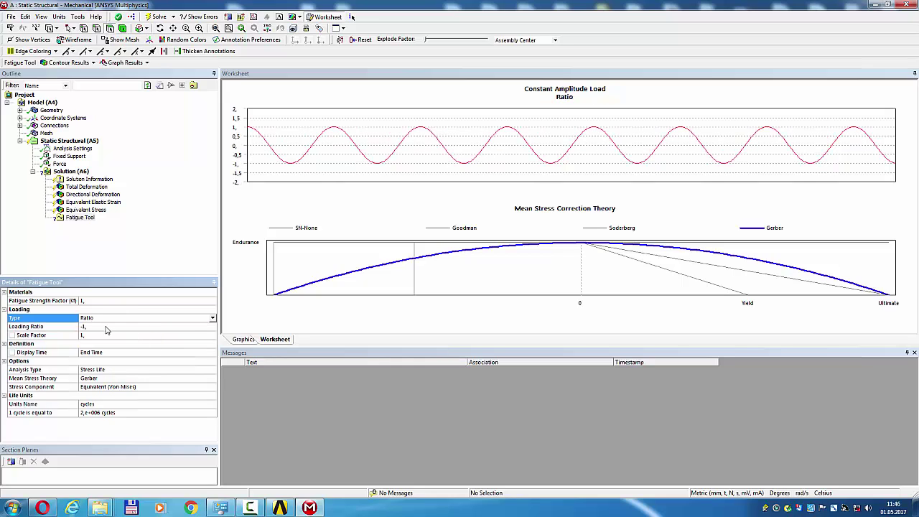
# - Add Life and Damage results to the Fatigue Tool
pyautogui.rightClick(86, 218)
pyautogui.moveTo(137, 227)
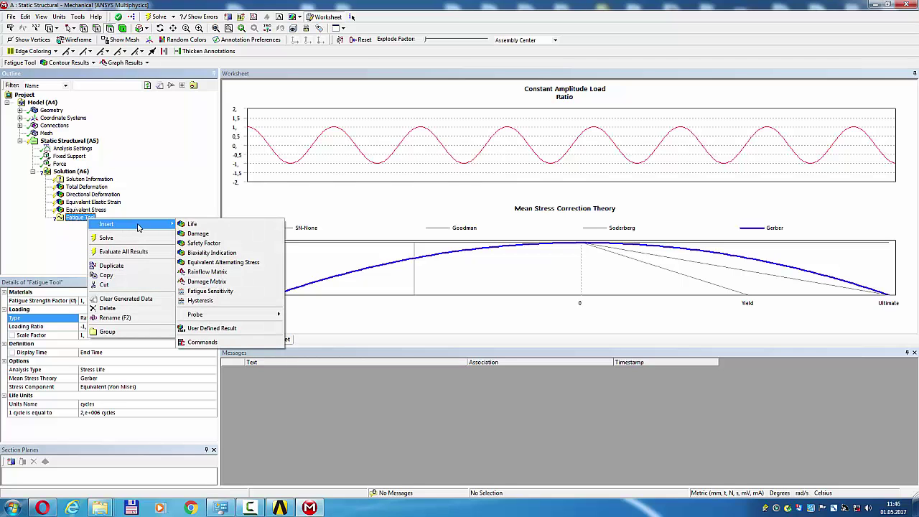
pyautogui.click(188, 223)
pyautogui.click(87, 217)
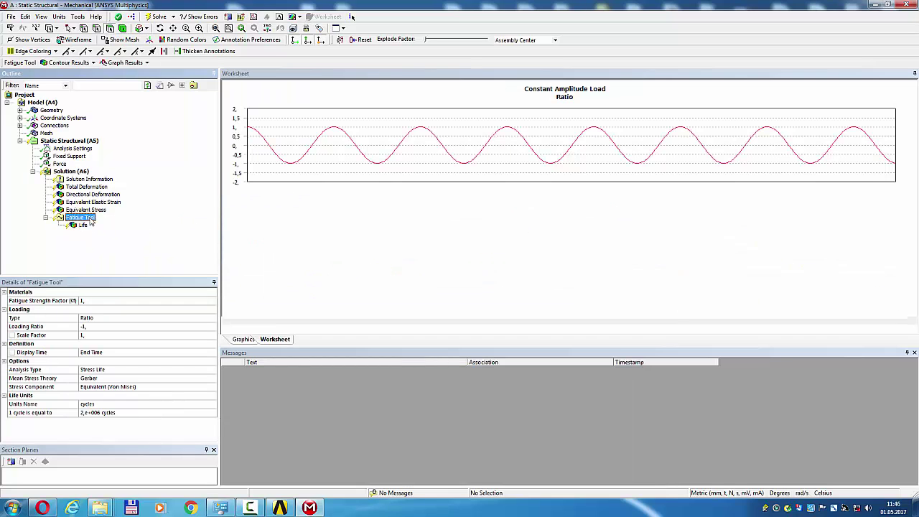
pyautogui.rightClick(89, 217)
pyautogui.moveTo(136, 223)
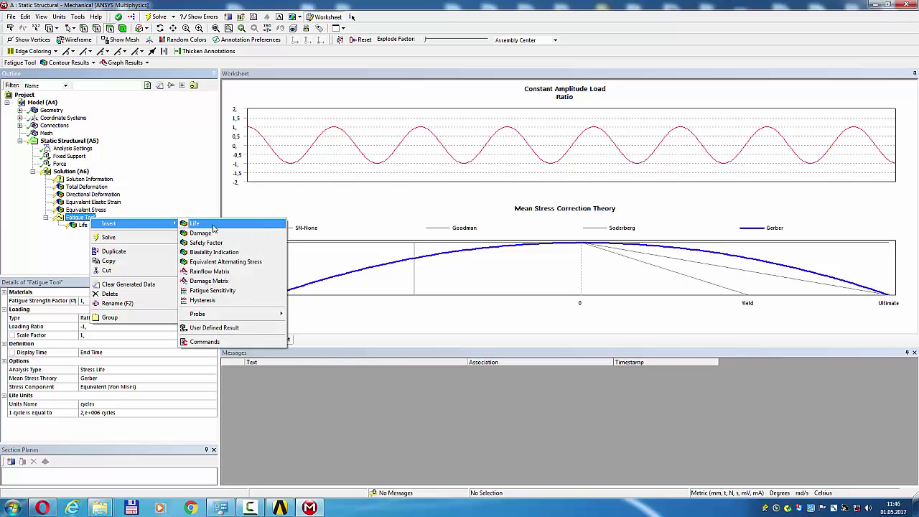
pyautogui.click(191, 233)
# - Add Safety Factor and Equivalent Alternating Stress results to the Fatigue Tool
pyautogui.click(80, 217)
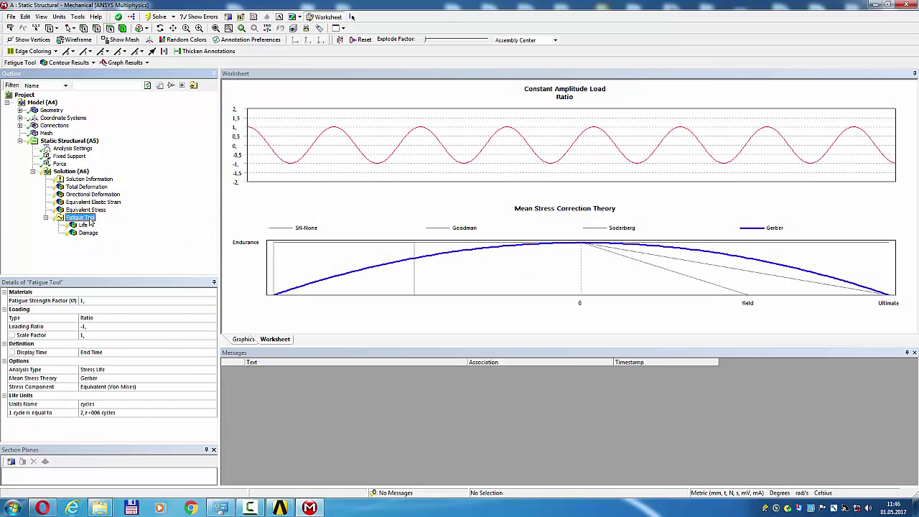
pyautogui.rightClick(88, 217)
pyautogui.moveTo(132, 224)
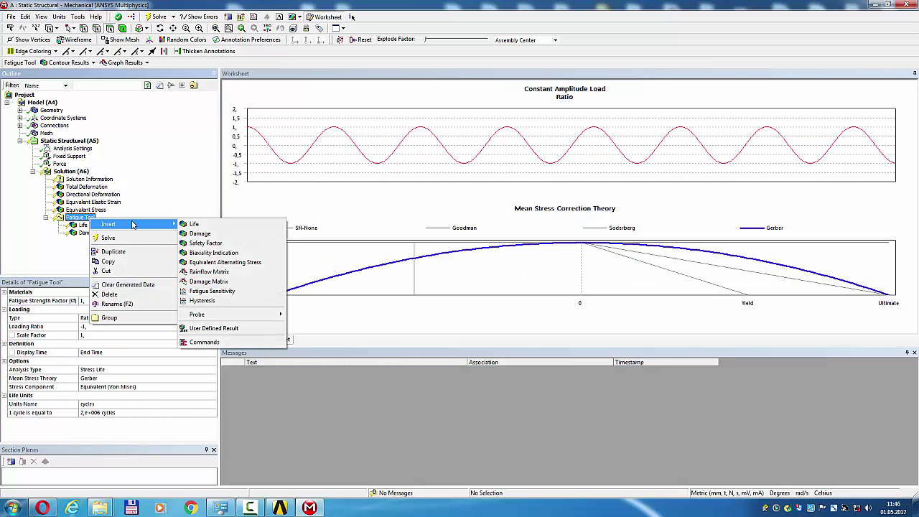
pyautogui.click(205, 242)
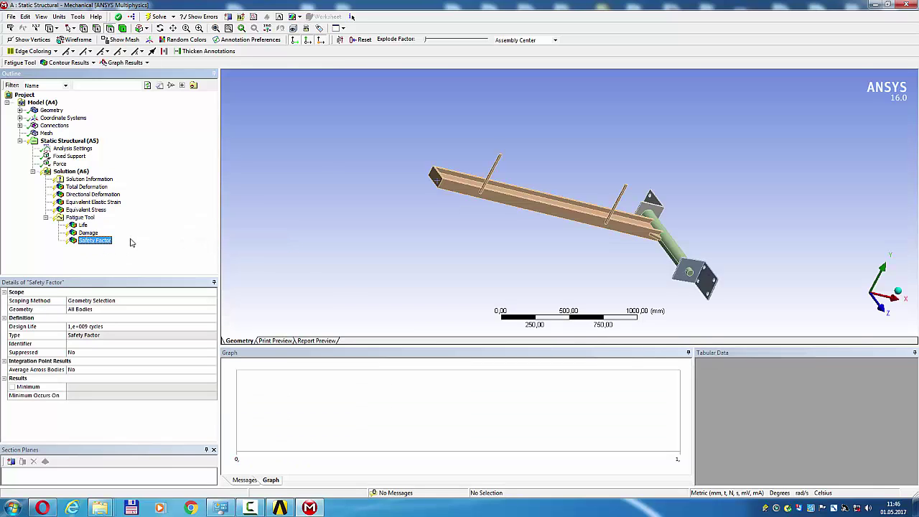
pyautogui.click(81, 217)
pyautogui.rightClick(80, 217)
pyautogui.moveTo(94, 225)
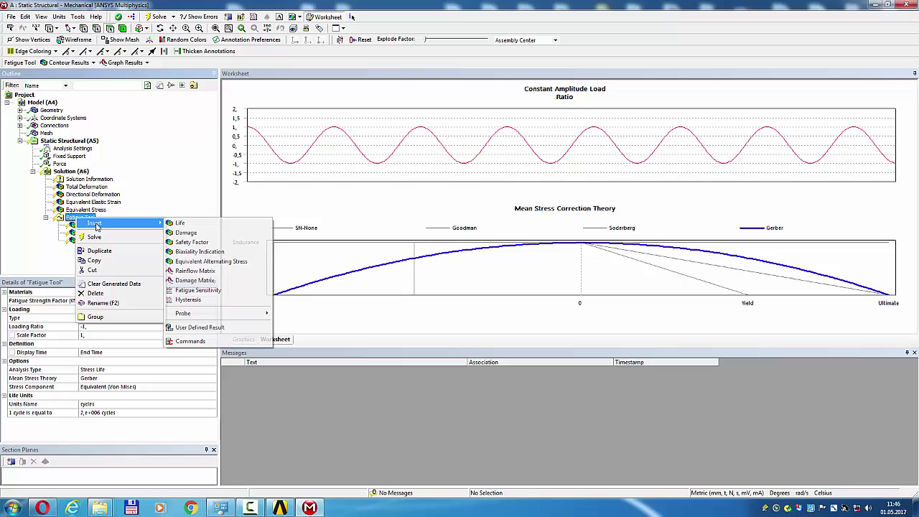
pyautogui.click(221, 263)
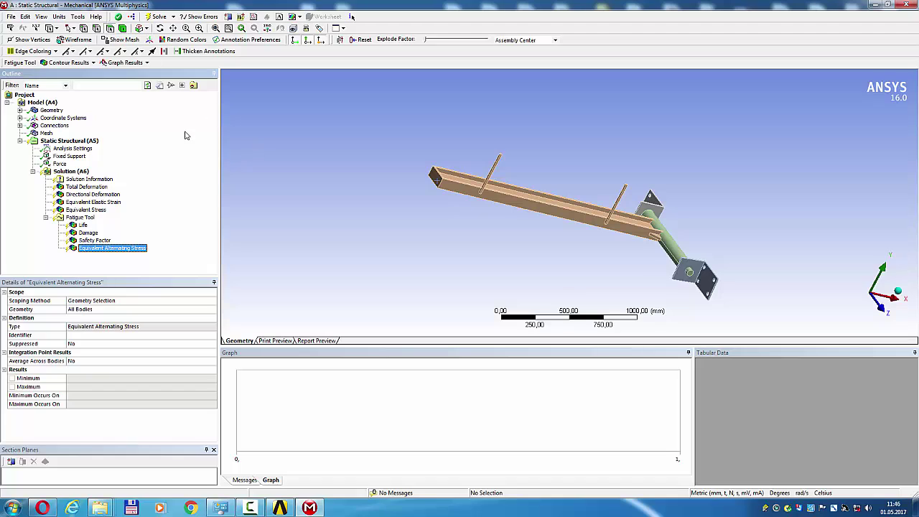
# - Solve the analysis and show the maximum and minimum labels on the Equivalent Alternating Stress plot
pyautogui.click(156, 18)
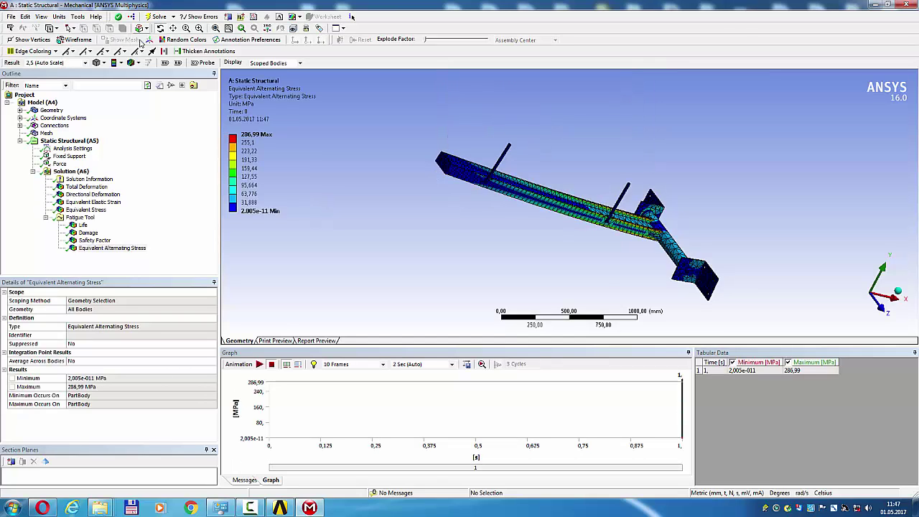
pyautogui.click(167, 63)
pyautogui.click(178, 63)
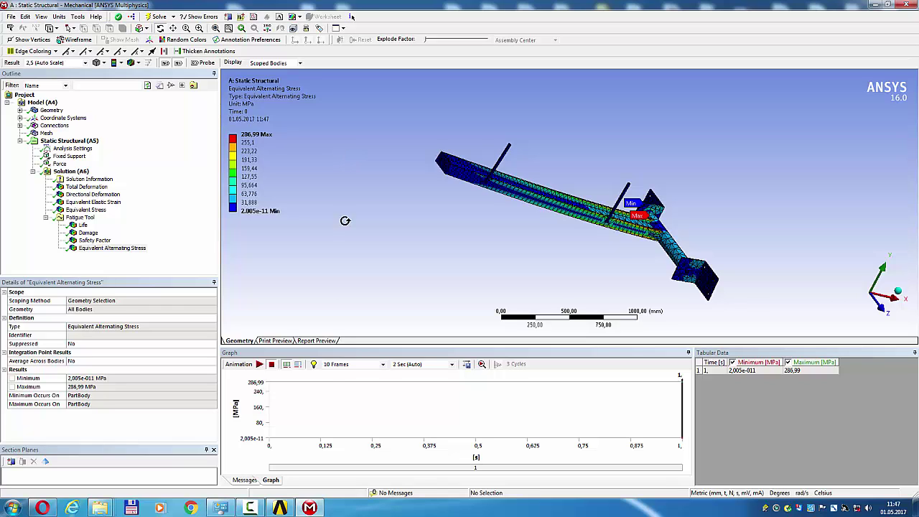
# - Animate the Equivalent Alternating Stress result and set the deformation display to 1.0 (True Scale)
pyautogui.click(261, 365)
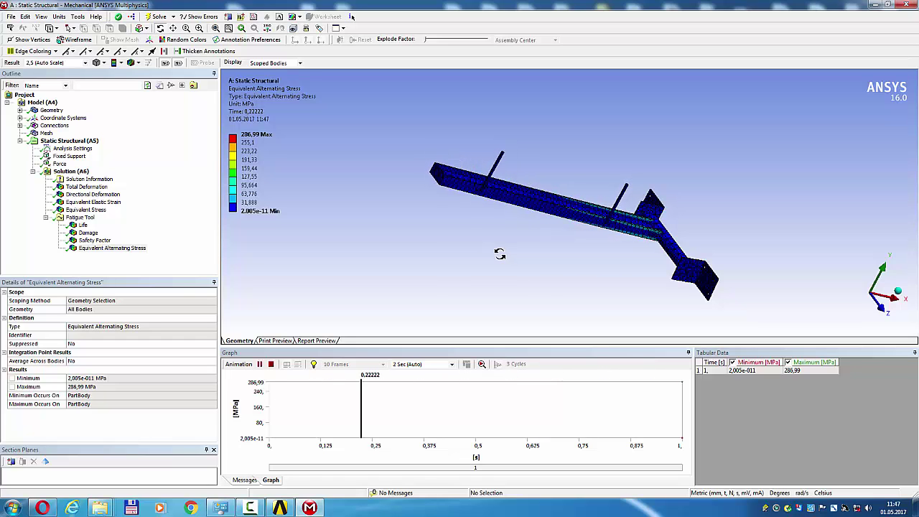
pyautogui.click(84, 63)
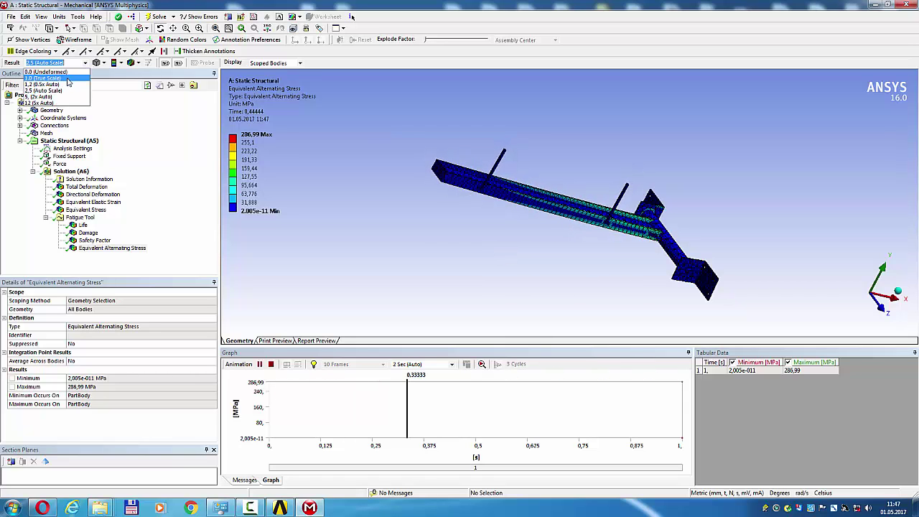
pyautogui.click(43, 78)
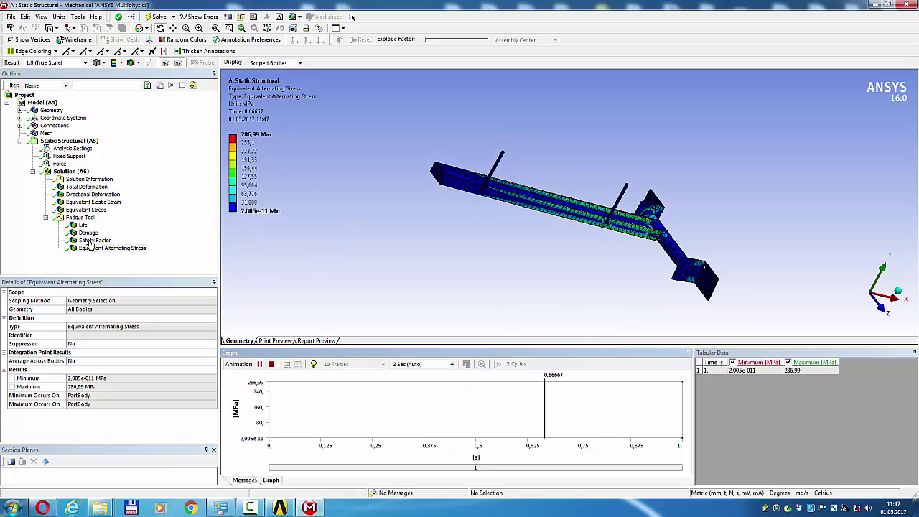
# - Examine the Directional Deformation result by playing its animation, and stop the playback
pyautogui.click(83, 195)
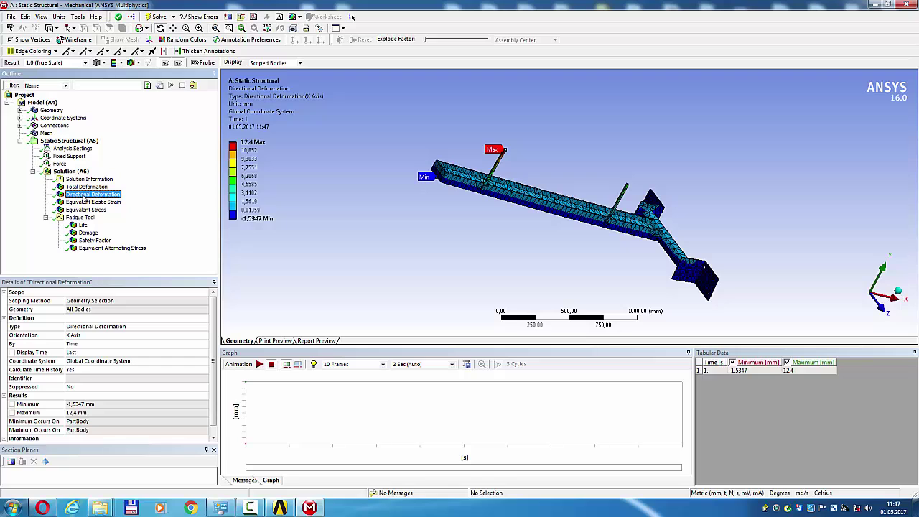
pyautogui.click(259, 364)
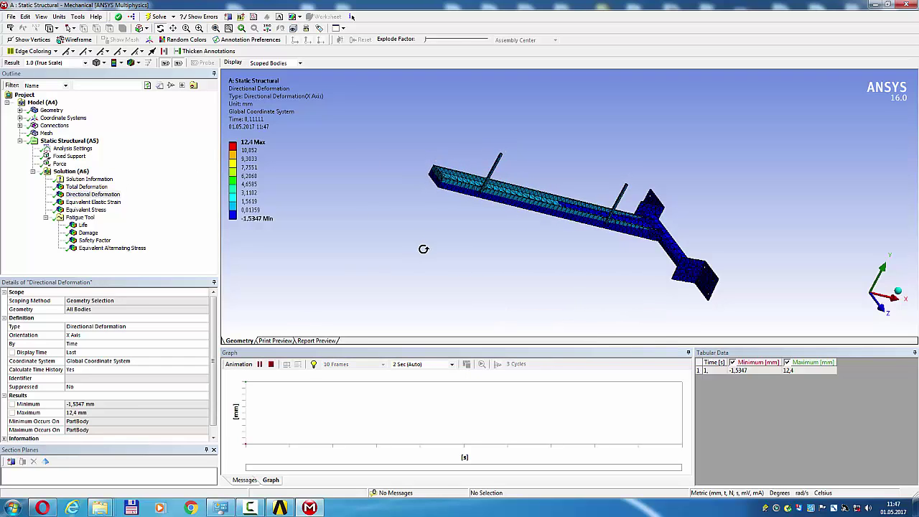
pyautogui.click(272, 364)
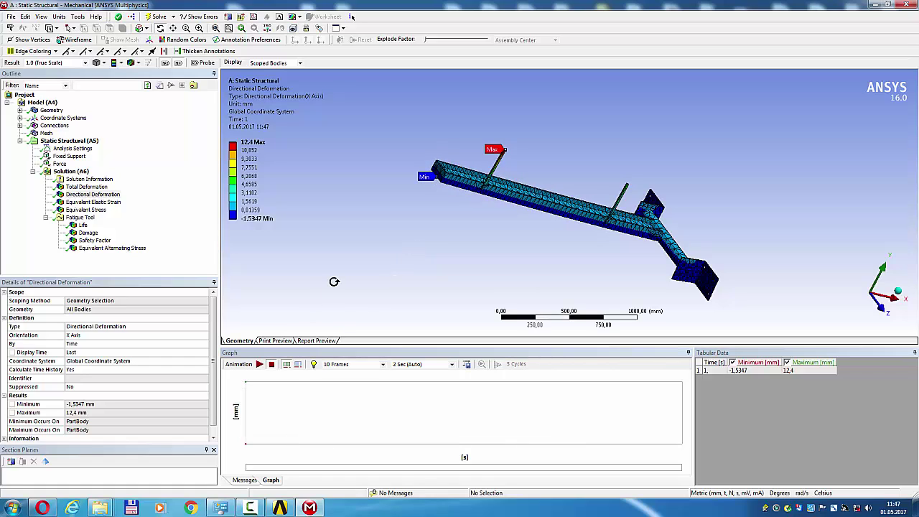
# - Review the Life, Damage, Safety Factor and Equivalent Alternating Stress results of the Fatigue Tool, animating the Safety Factor plot
pyautogui.click(82, 225)
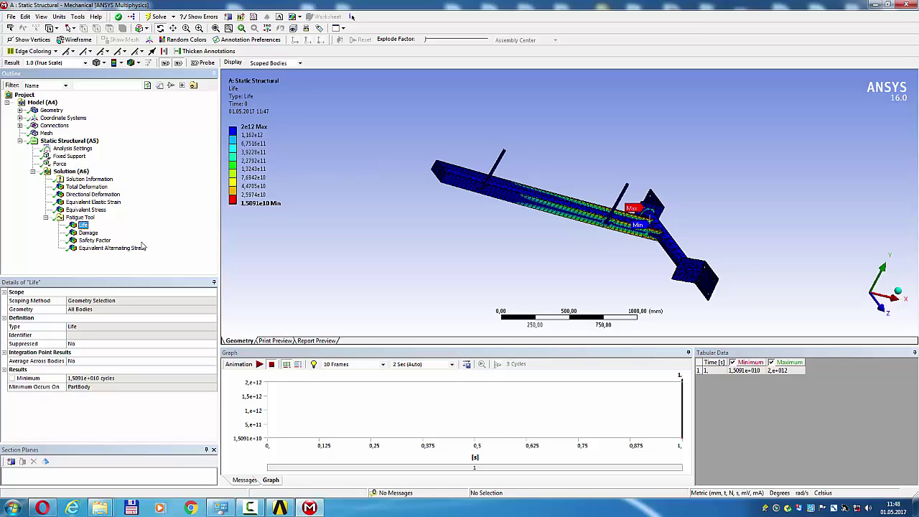
pyautogui.click(88, 233)
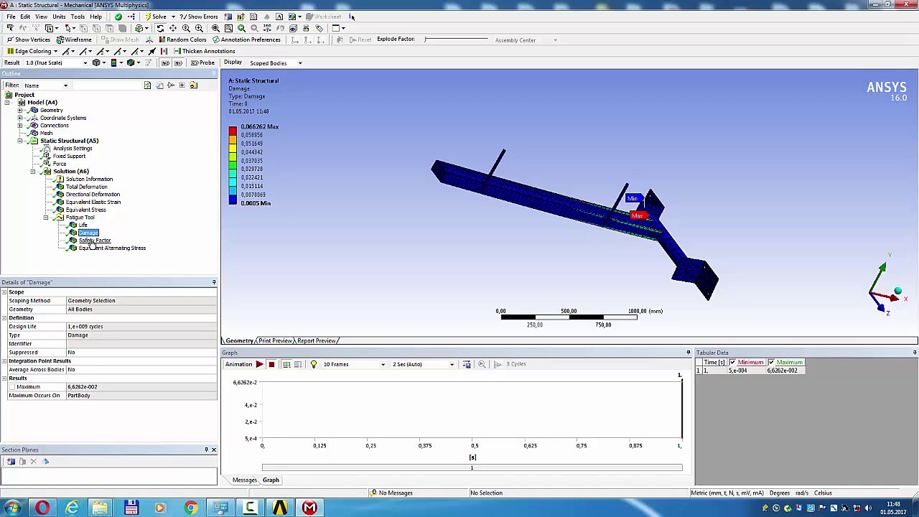
pyautogui.click(94, 241)
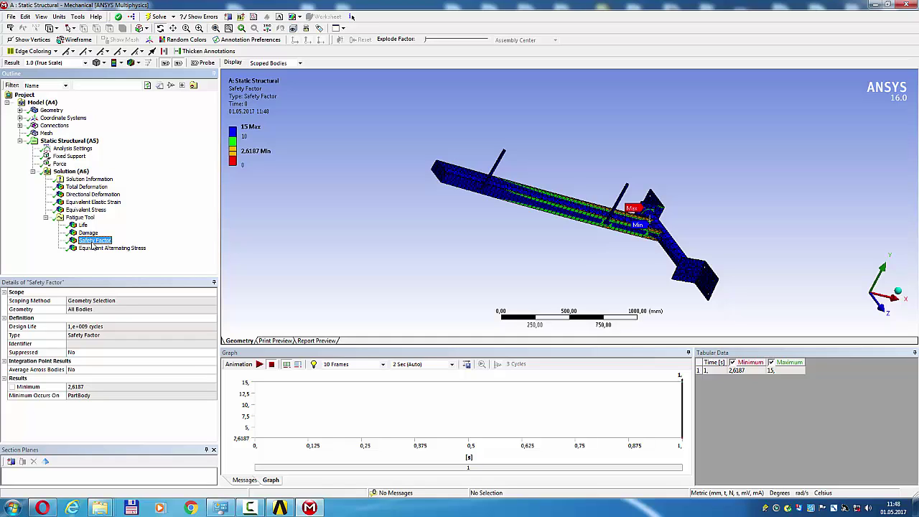
pyautogui.click(259, 364)
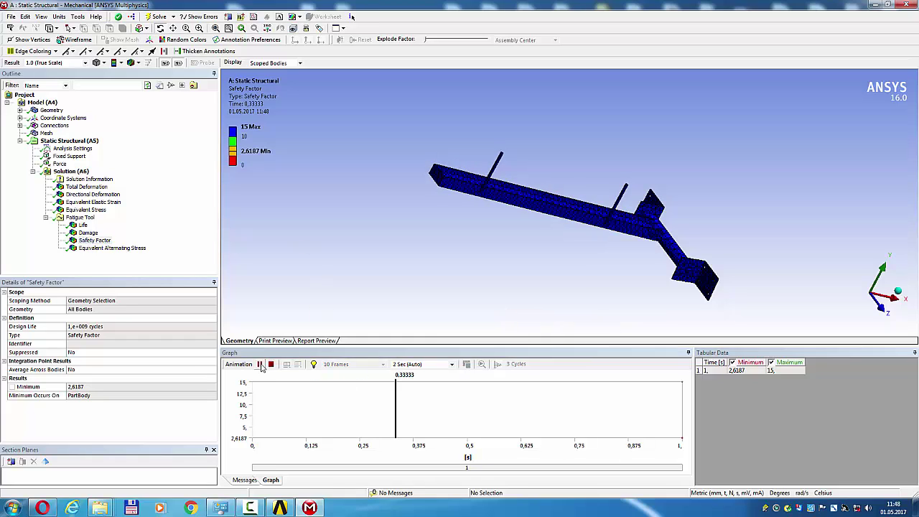
pyautogui.click(100, 248)
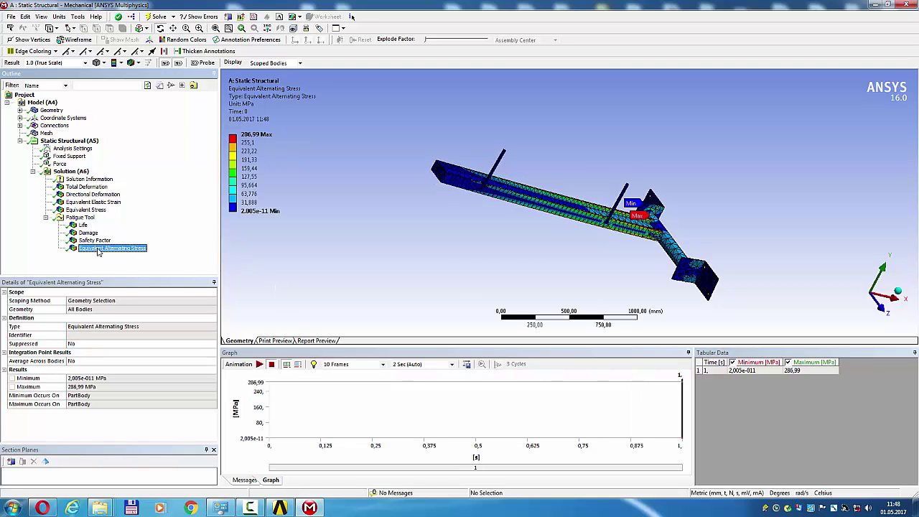